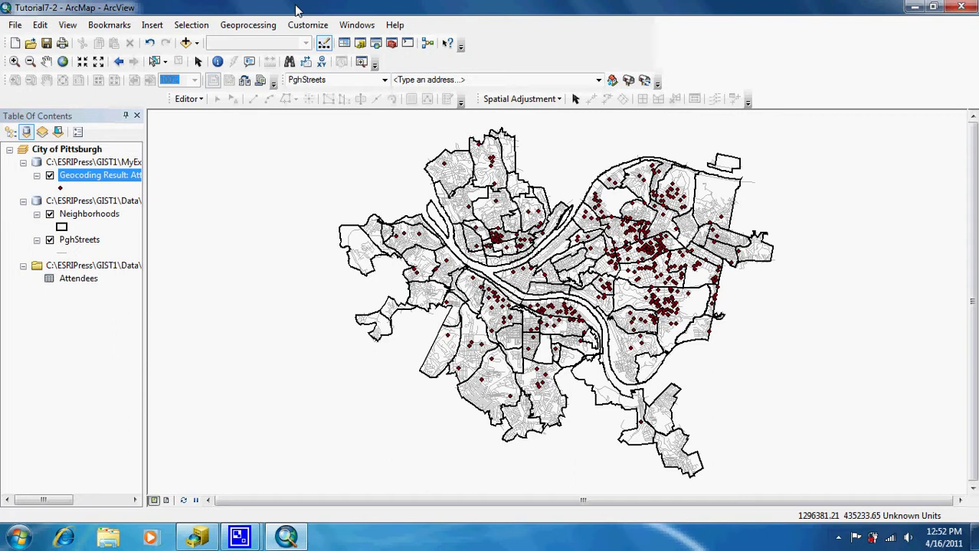
Select the Geocoding Result: AttendeeStreet layer in the Table Of Contents
{"action": "left_click", "coordinate": [93, 178]}
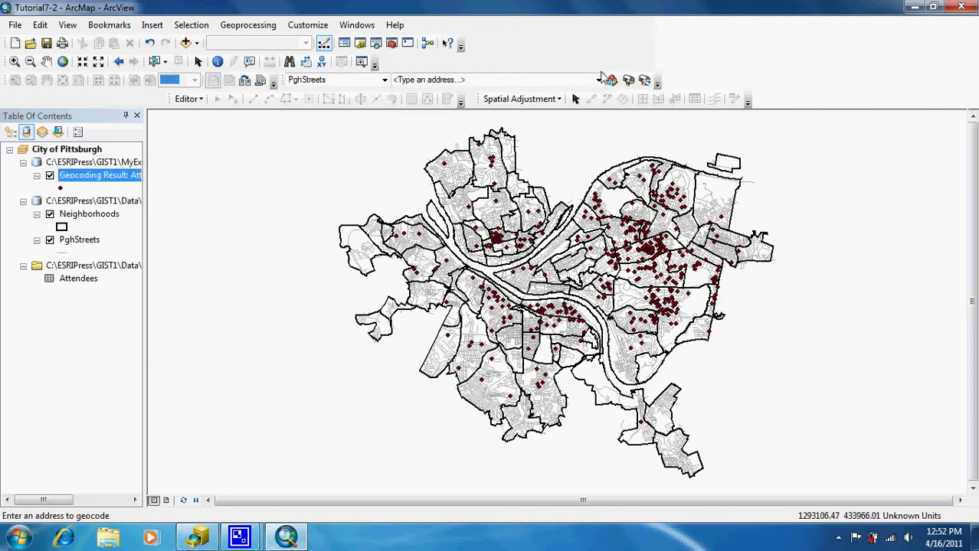
Open Interactive Rematch for AttendeeStreet, showing 545 matched and 720 unmatched addresses
{"action": "left_click", "coordinate": [647, 86]}
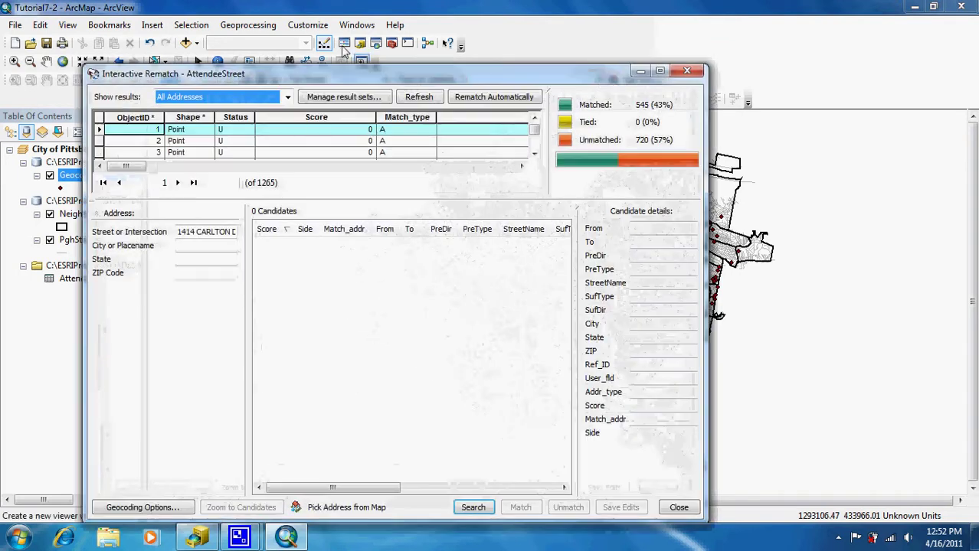
{"action": "left_click", "coordinate": [323, 29]}
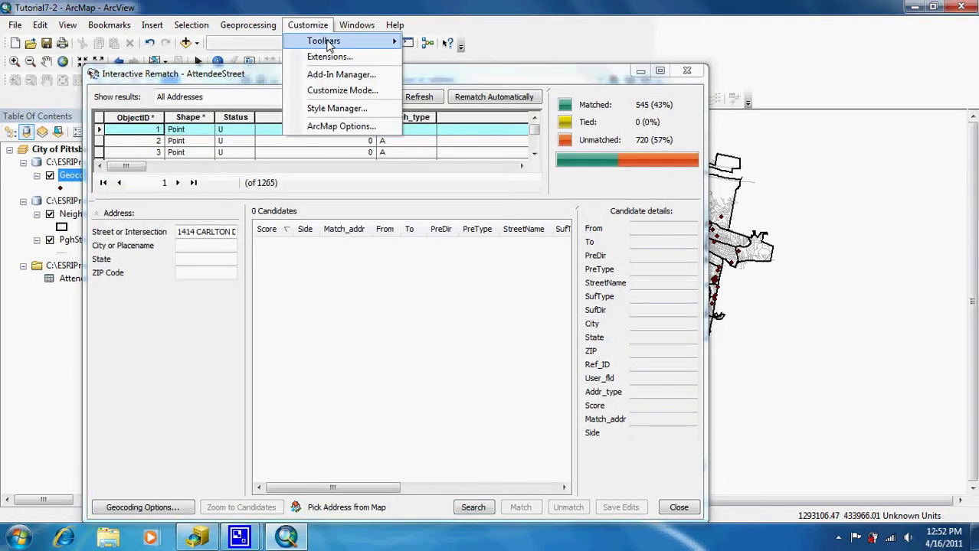
{"action": "mouse_move", "coordinate": [330, 46]}
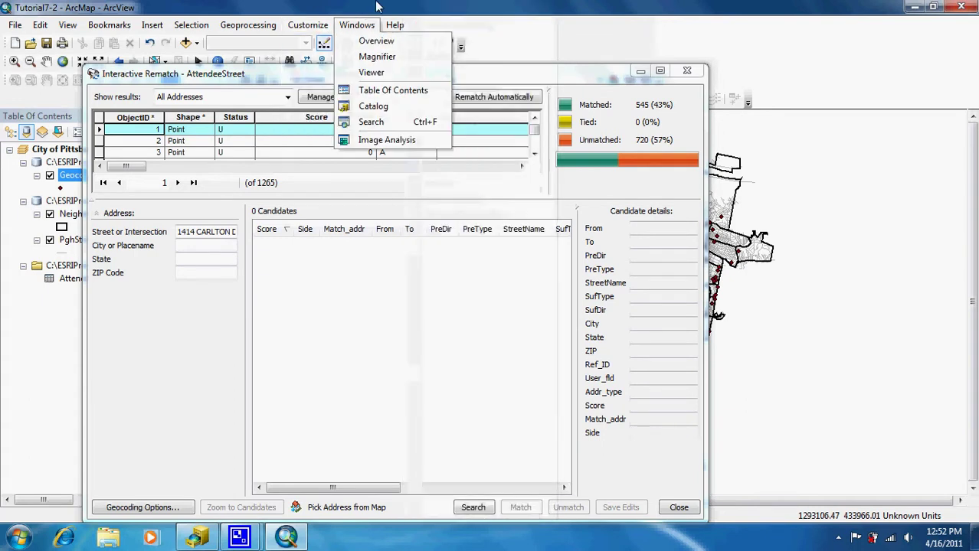
{"action": "left_click", "coordinate": [539, 92]}
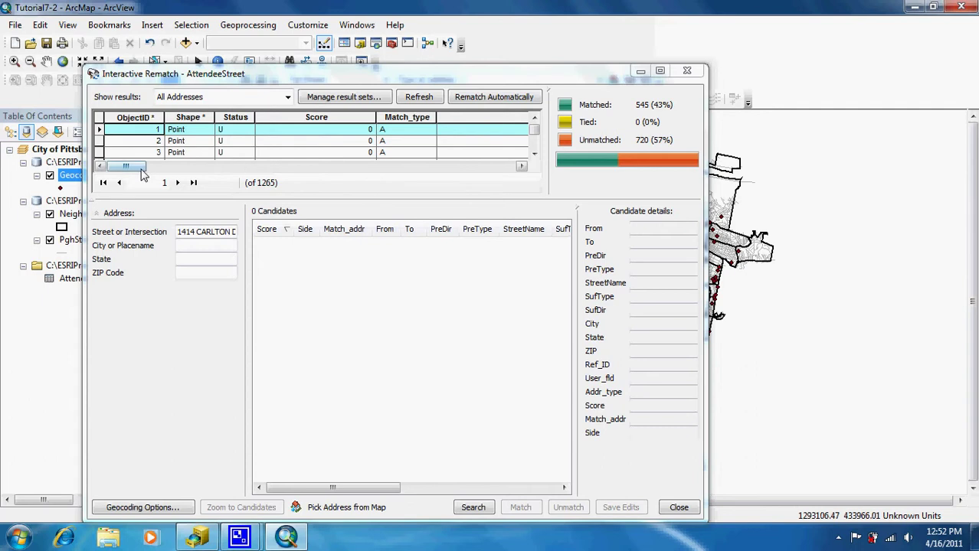
{"action": "left_click", "coordinate": [138, 171]}
{"action": "left_click_drag", "start_coordinate": [138, 171], "coordinate": [443, 185]}
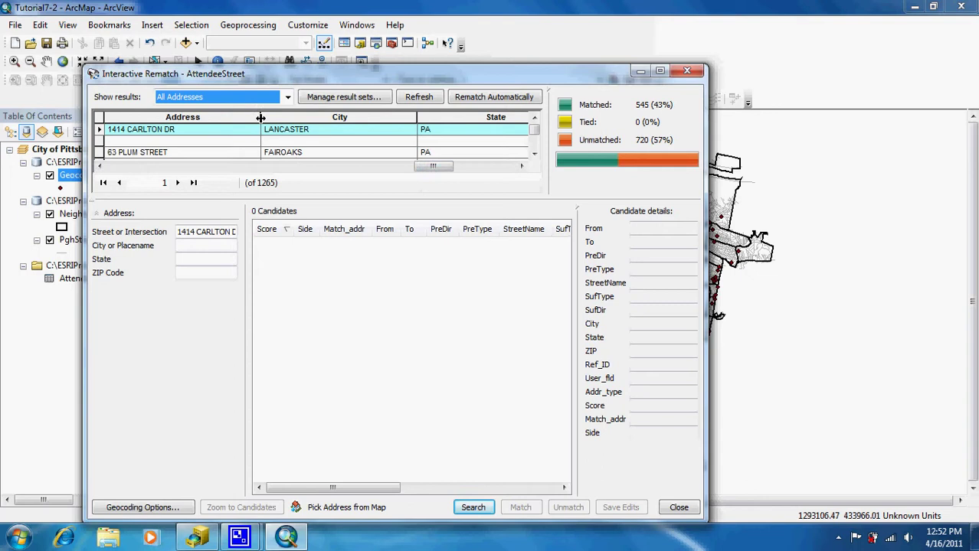
Narrow the Address, City, State and ZIP_Code columns so the Age column fits alongside
{"action": "left_click_drag", "start_coordinate": [260, 117], "coordinate": [198, 117]}
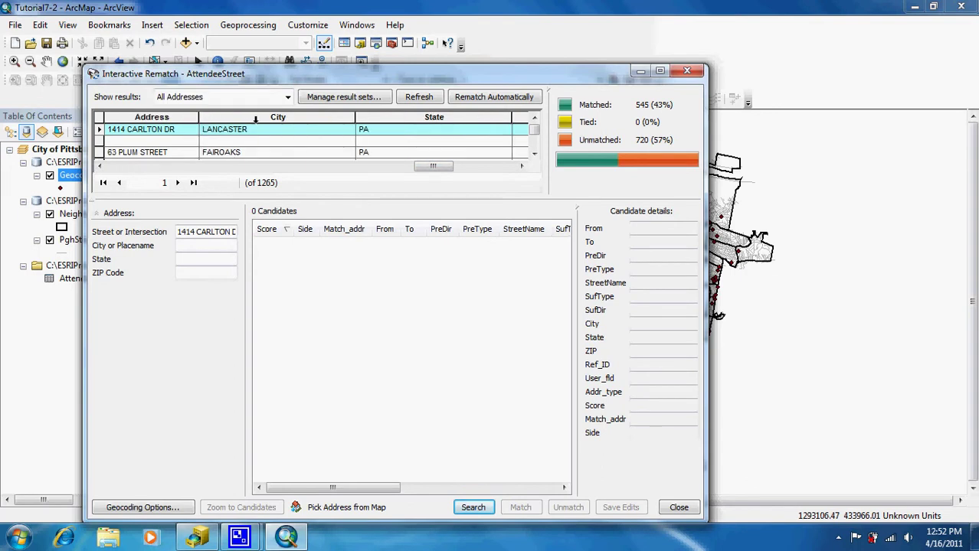
{"action": "left_click_drag", "start_coordinate": [354, 117], "coordinate": [259, 117]}
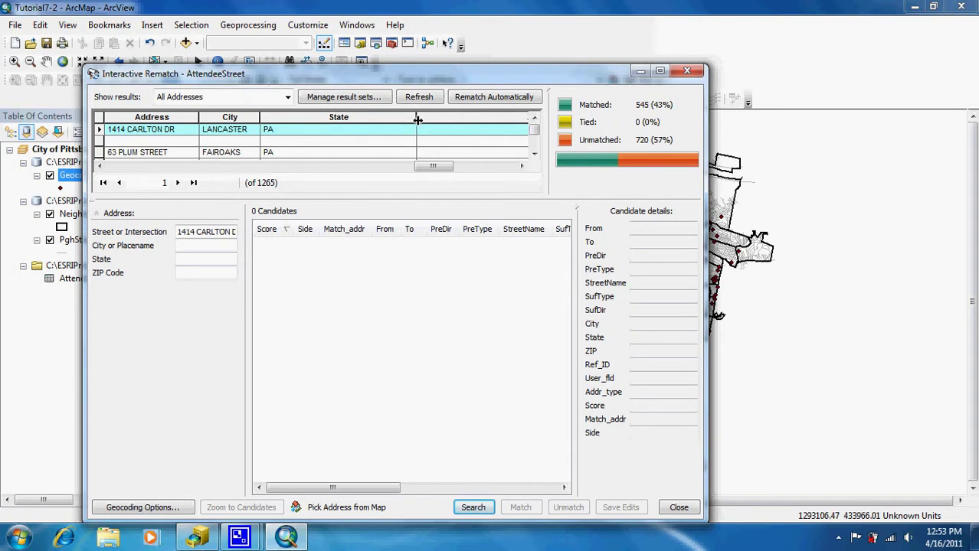
{"action": "left_click_drag", "start_coordinate": [416, 117], "coordinate": [291, 117]}
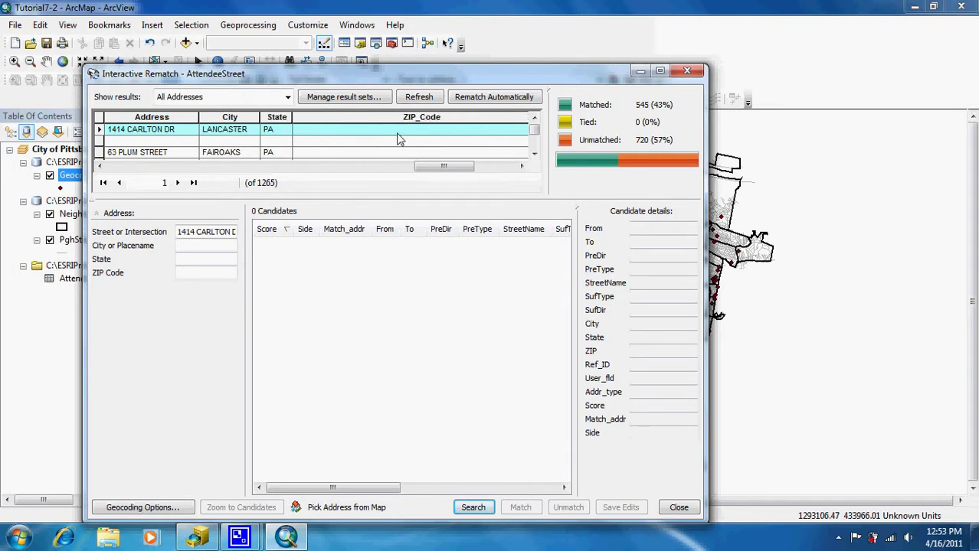
{"action": "left_click_drag", "start_coordinate": [458, 166], "coordinate": [479, 166]}
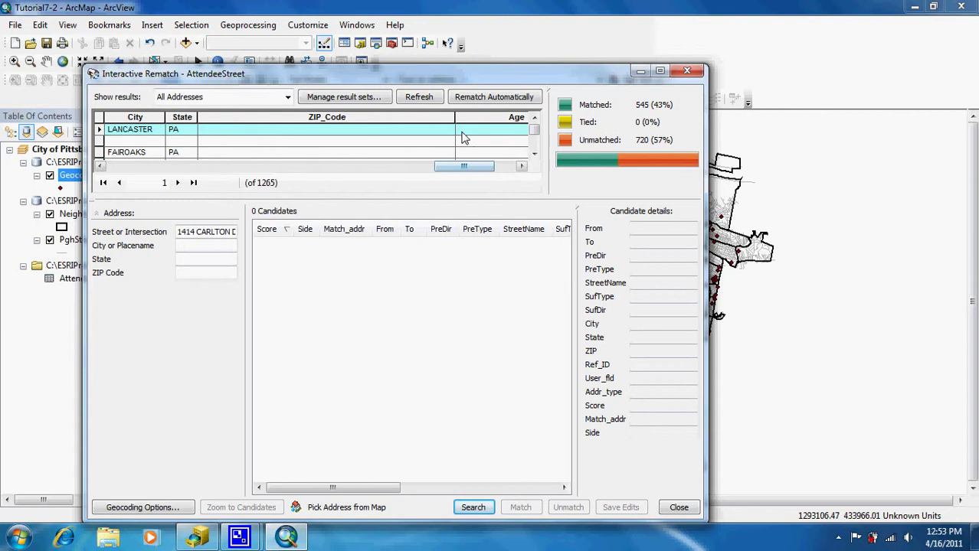
{"action": "left_click_drag", "start_coordinate": [453, 117], "coordinate": [252, 129]}
{"action": "mouse_move", "coordinate": [469, 165]}
{"action": "left_mouse_down"}
{"action": "mouse_move", "coordinate": [442, 169]}
{"action": "mouse_move", "coordinate": [470, 174]}
{"action": "left_mouse_up"}
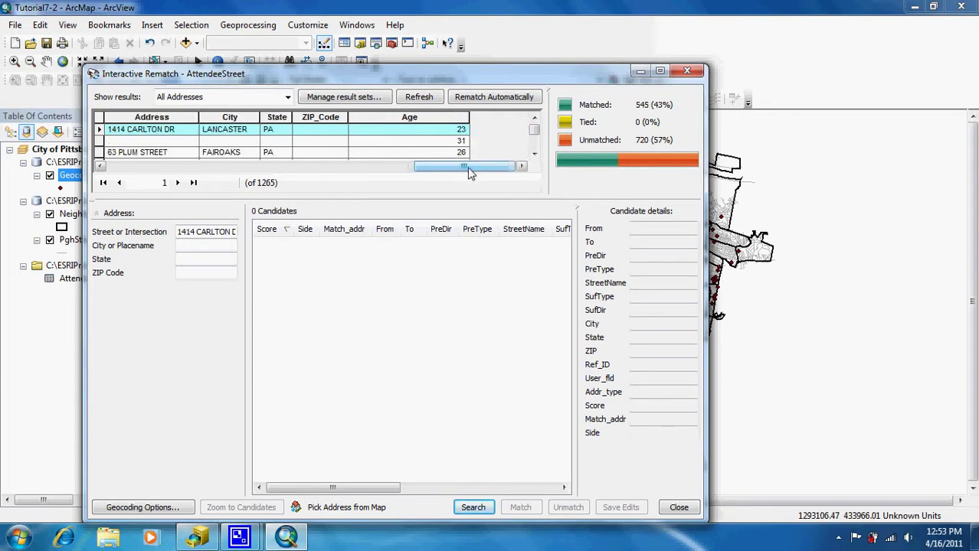
Sort the rematch records by Address ascending and scroll down through the list
{"action": "right_click", "coordinate": [152, 117]}
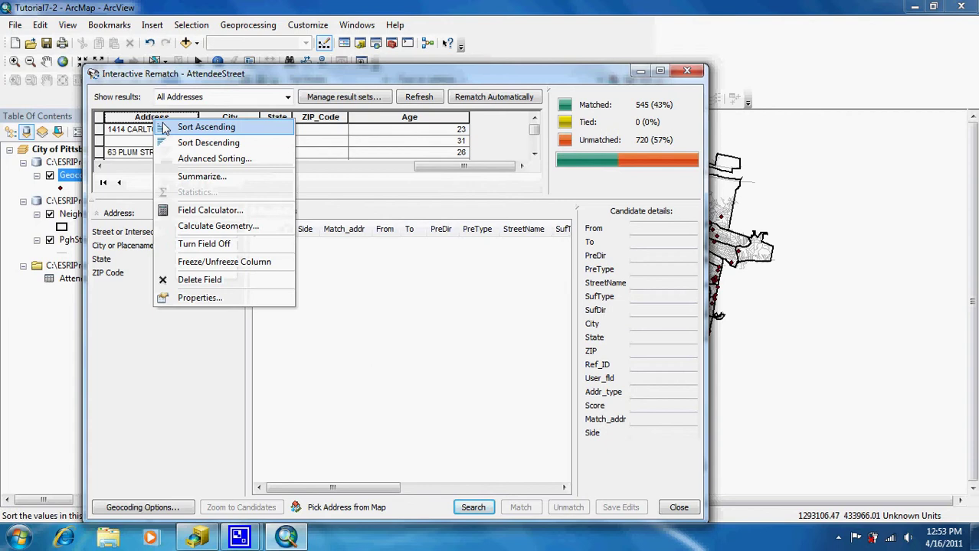
{"action": "left_click", "coordinate": [163, 129]}
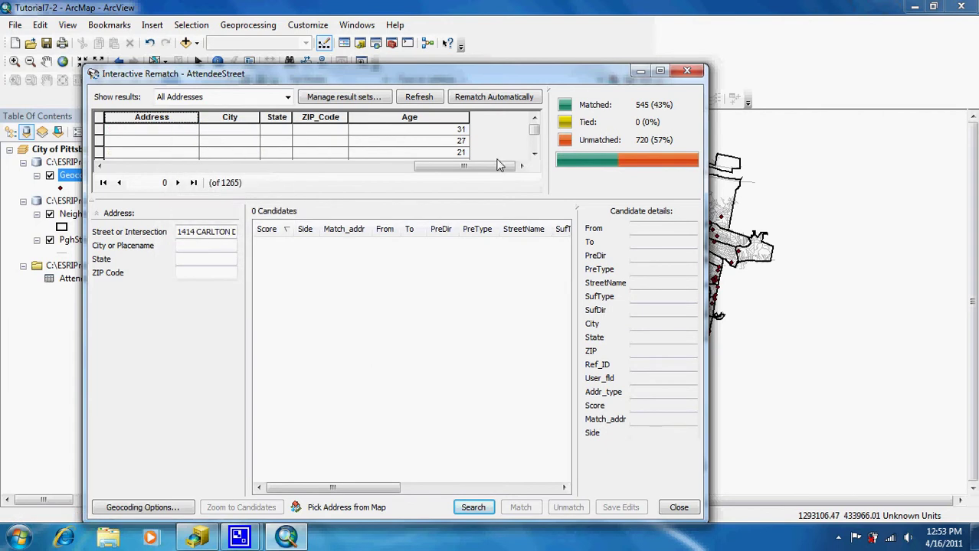
{"action": "left_click", "coordinate": [533, 154]}
{"action": "left_click", "coordinate": [534, 153]}
{"action": "left_click", "coordinate": [534, 153]}
{"action": "left_click", "coordinate": [534, 153]}
{"action": "left_click", "coordinate": [534, 153]}
{"action": "left_click", "coordinate": [534, 153]}
{"action": "left_click", "coordinate": [534, 153]}
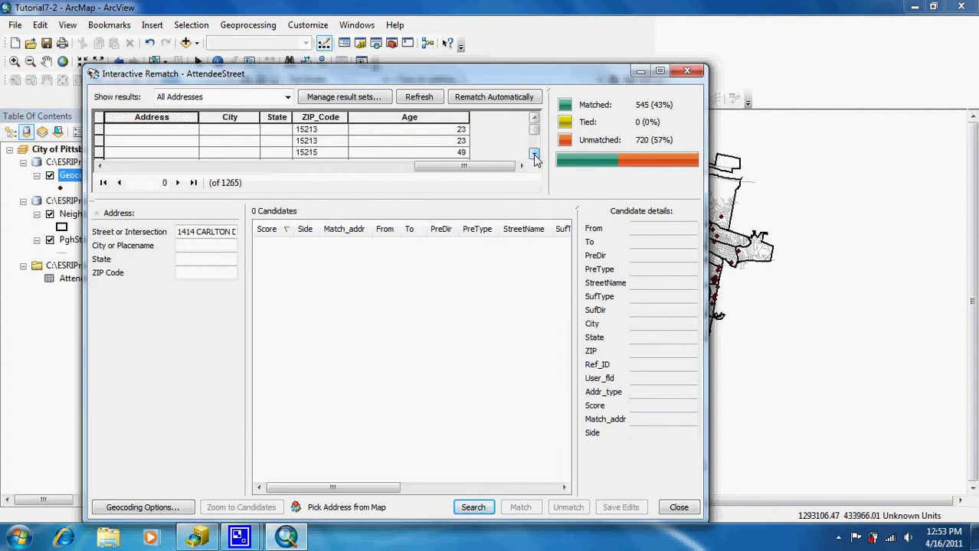
{"action": "left_click", "coordinate": [534, 153]}
{"action": "left_click", "coordinate": [534, 153]}
{"action": "left_click", "coordinate": [533, 154]}
{"action": "left_click", "coordinate": [533, 154]}
{"action": "left_click", "coordinate": [534, 154]}
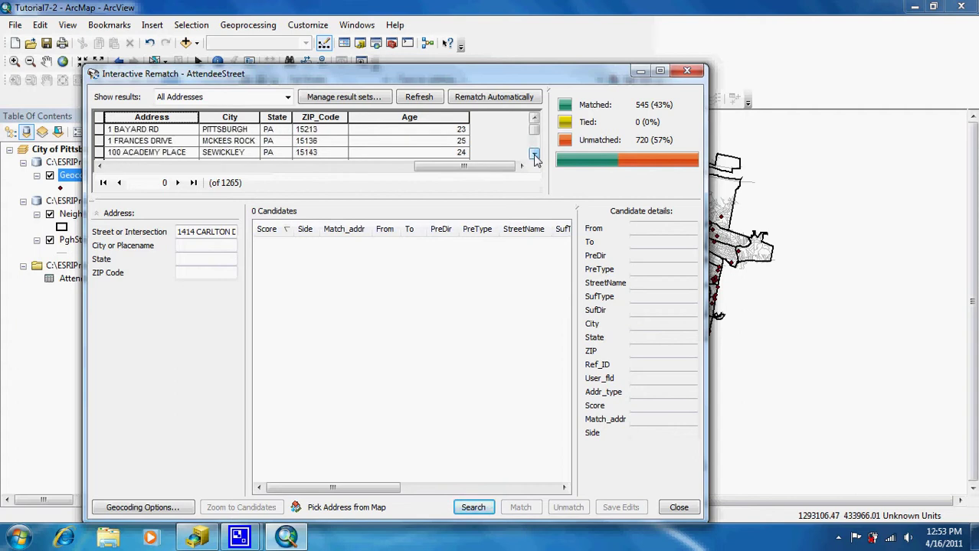
{"action": "left_click", "coordinate": [534, 154]}
{"action": "left_click", "coordinate": [534, 154]}
{"action": "left_click", "coordinate": [534, 154]}
{"action": "left_click", "coordinate": [534, 154]}
{"action": "left_click", "coordinate": [534, 154]}
{"action": "left_click", "coordinate": [534, 154]}
{"action": "left_click", "coordinate": [534, 154]}
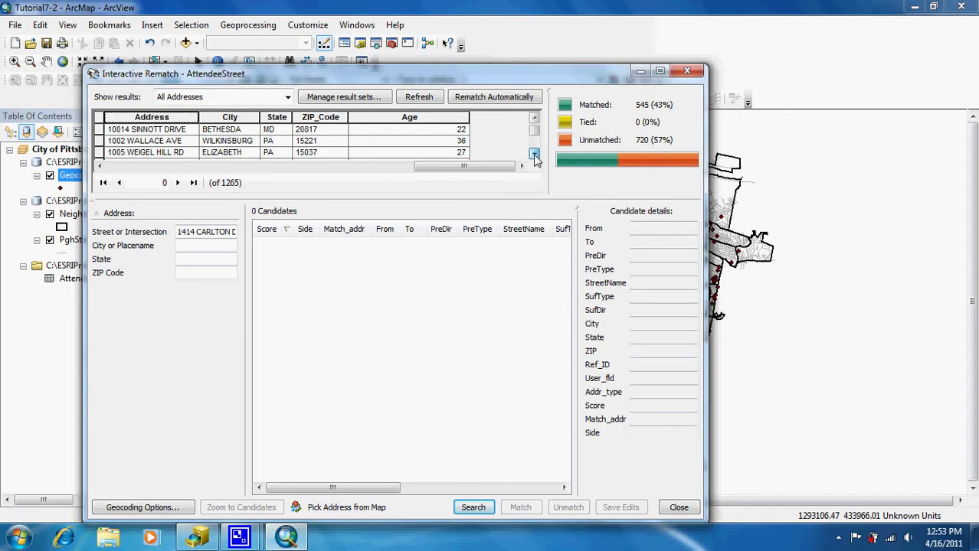
{"action": "left_click", "coordinate": [534, 154]}
{"action": "left_click", "coordinate": [533, 154]}
{"action": "left_click", "coordinate": [533, 154]}
{"action": "left_click", "coordinate": [534, 154]}
{"action": "left_click", "coordinate": [534, 154]}
{"action": "left_click", "coordinate": [534, 154]}
{"action": "left_click", "coordinate": [533, 154]}
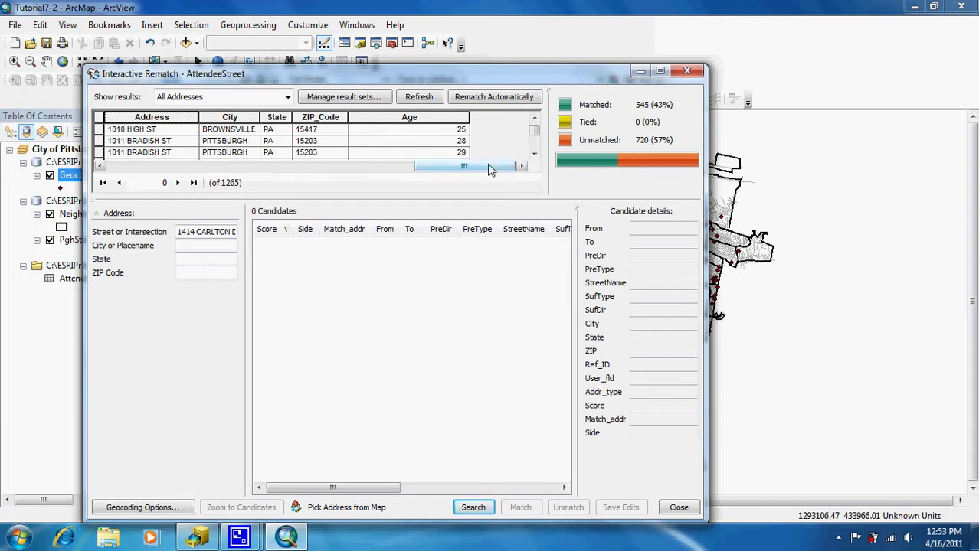
{"action": "left_click_drag", "start_coordinate": [494, 167], "coordinate": [470, 172]}
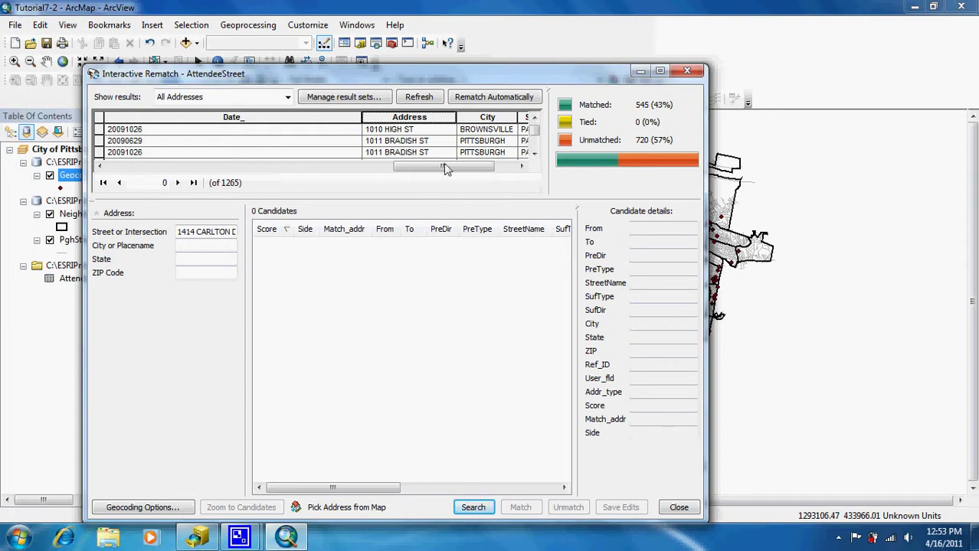
{"action": "left_click_drag", "start_coordinate": [450, 167], "coordinate": [478, 176]}
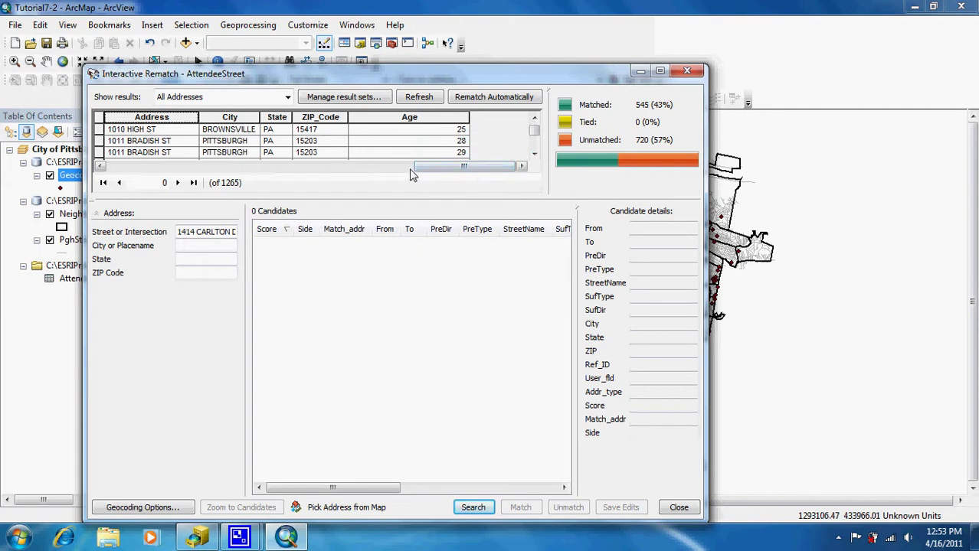
{"action": "left_click", "coordinate": [534, 154]}
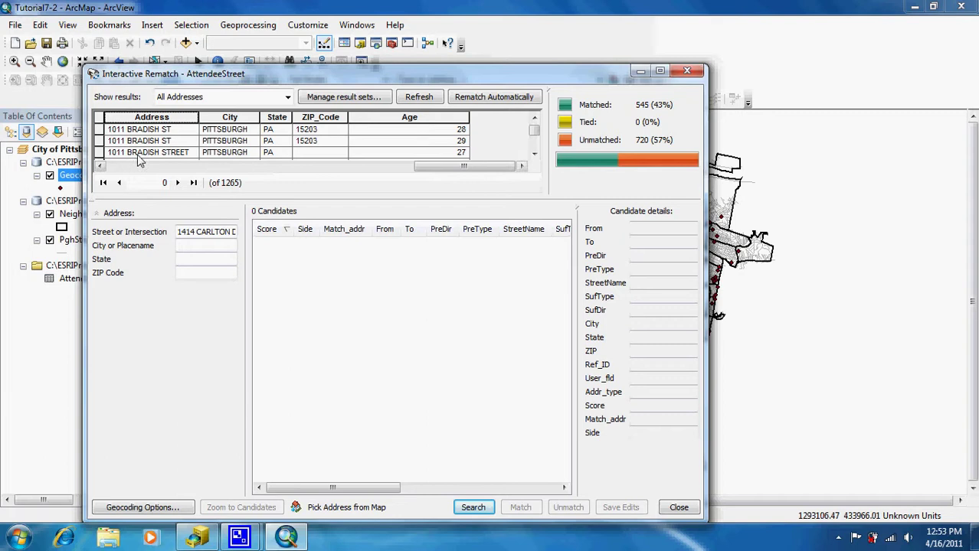
{"action": "left_click", "coordinate": [98, 153]}
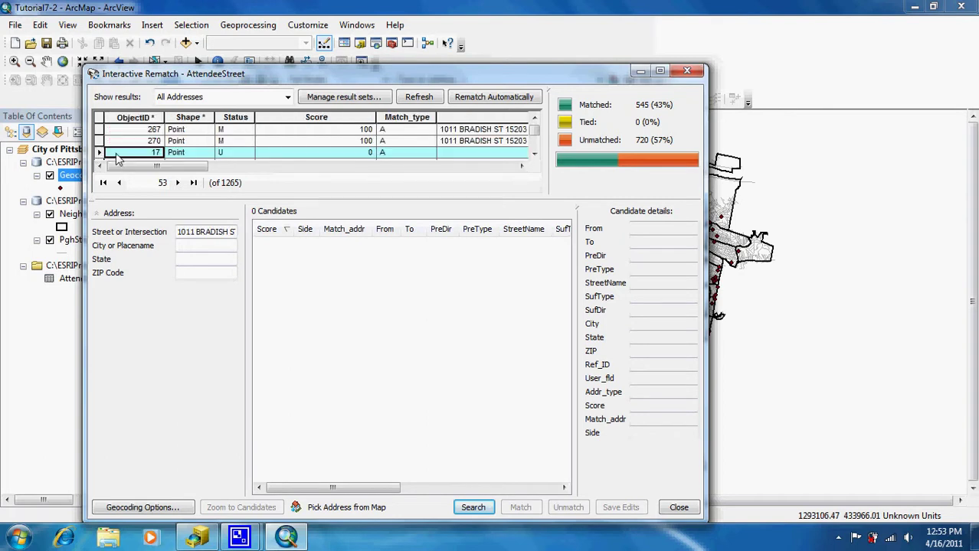
{"action": "left_click_drag", "start_coordinate": [132, 167], "coordinate": [451, 167]}
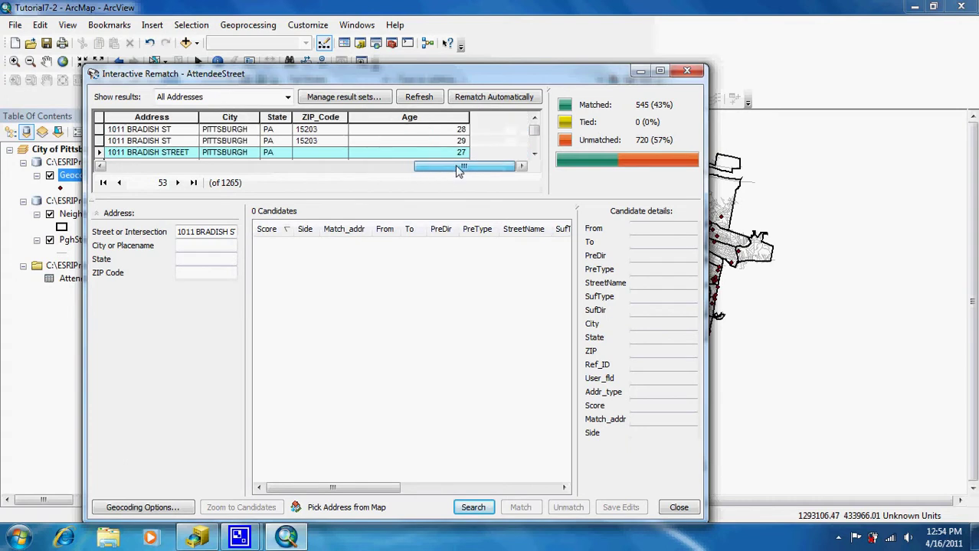
{"action": "left_click", "coordinate": [189, 268]}
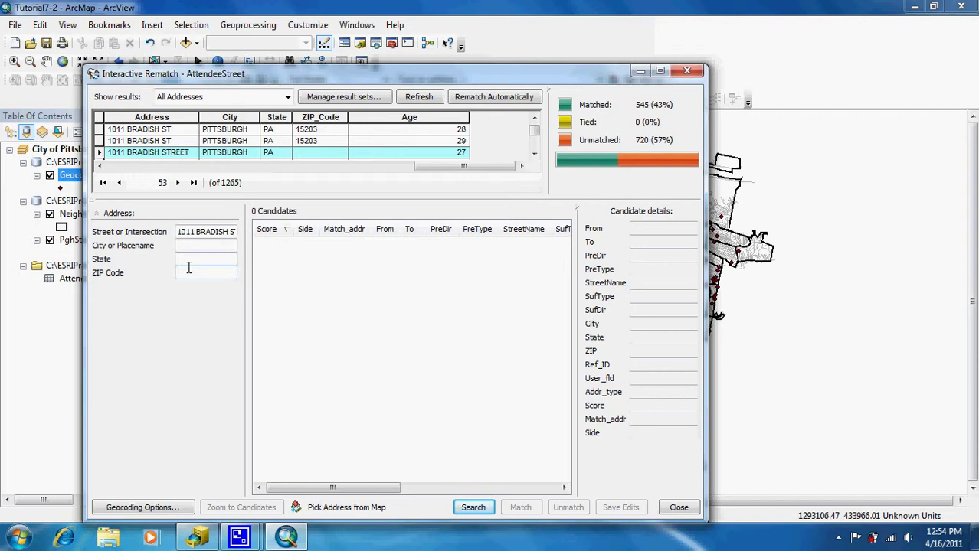
{"action": "type", "text": "15203"}
{"action": "key", "text": "Return"}
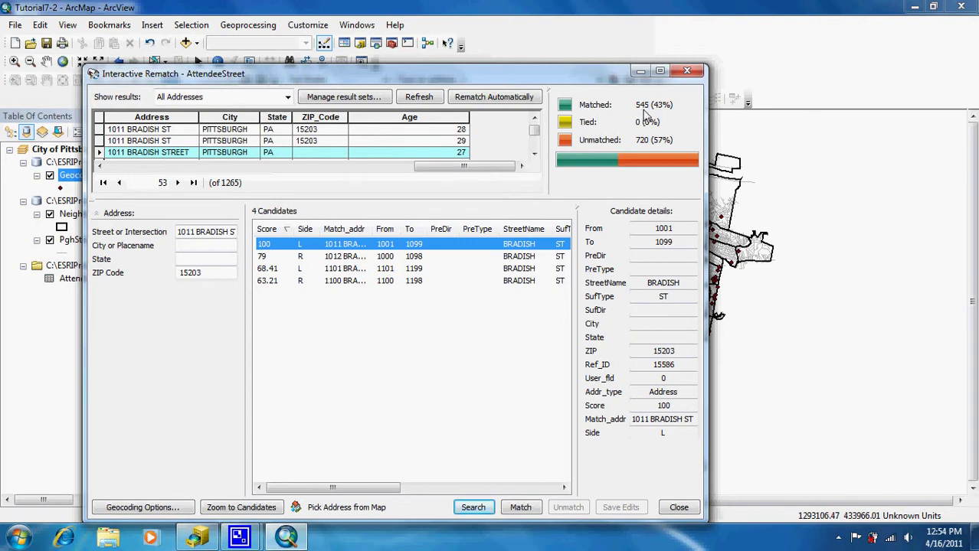
{"action": "left_click", "coordinate": [519, 509]}
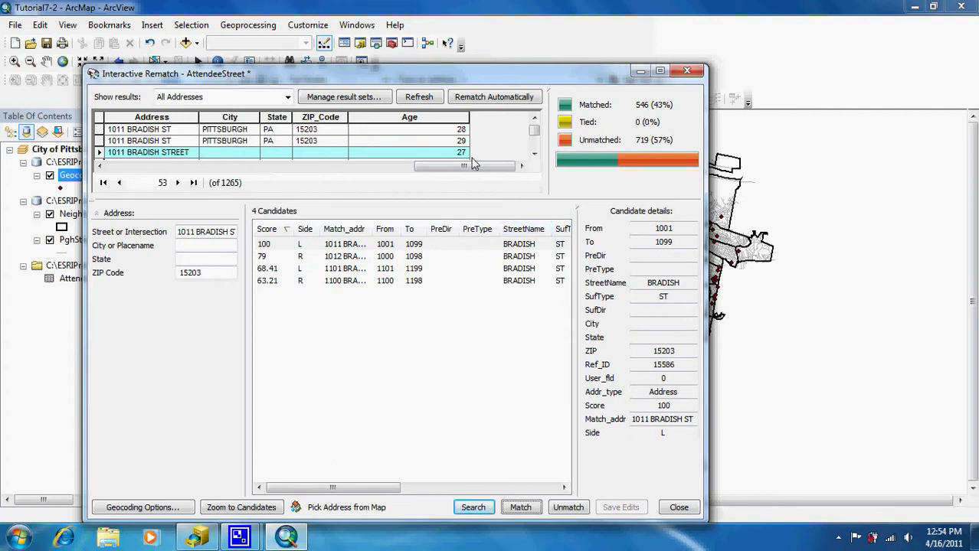
{"action": "left_click_drag", "start_coordinate": [473, 164], "coordinate": [244, 184]}
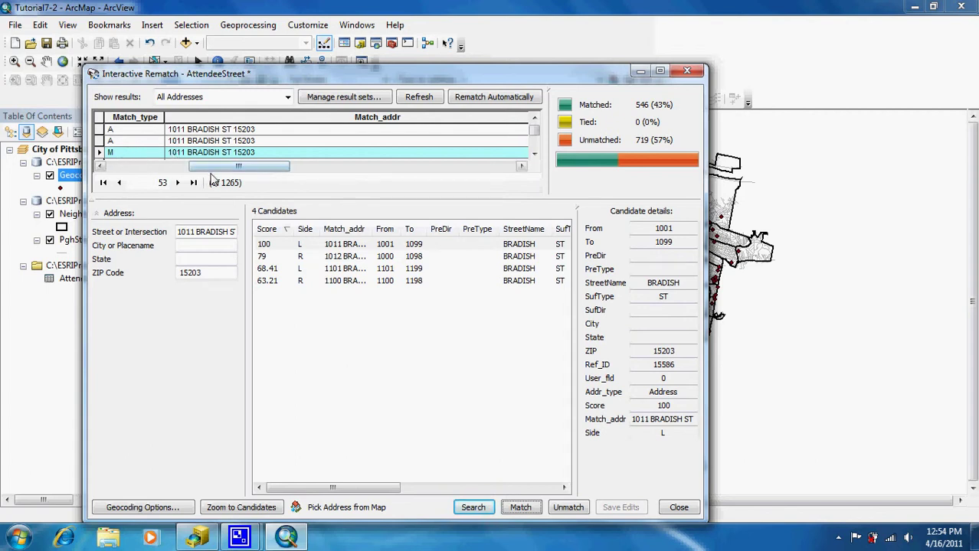
{"action": "left_click_drag", "start_coordinate": [216, 171], "coordinate": [197, 176]}
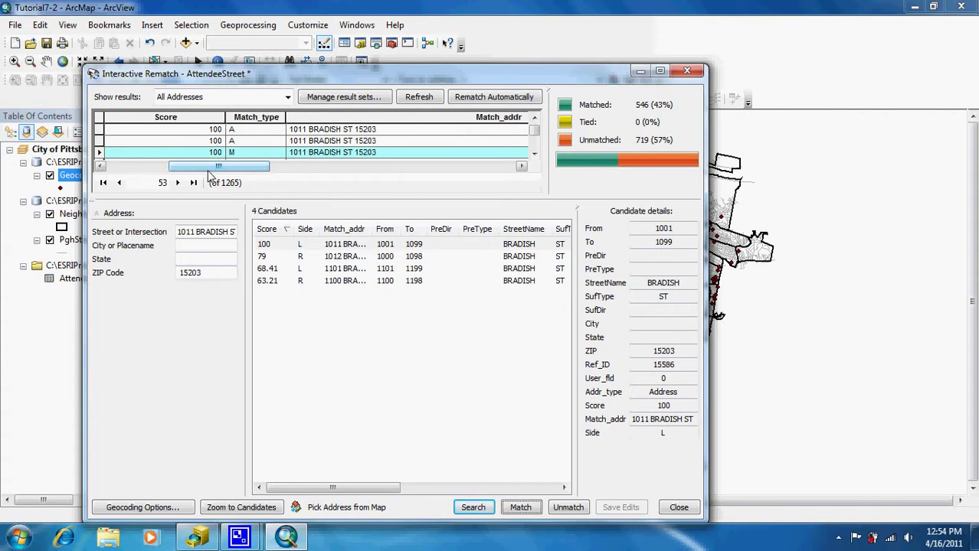
Filter the rematch table to Unmatched Addresses, leaving 719 records listed
{"action": "left_click", "coordinate": [289, 98]}
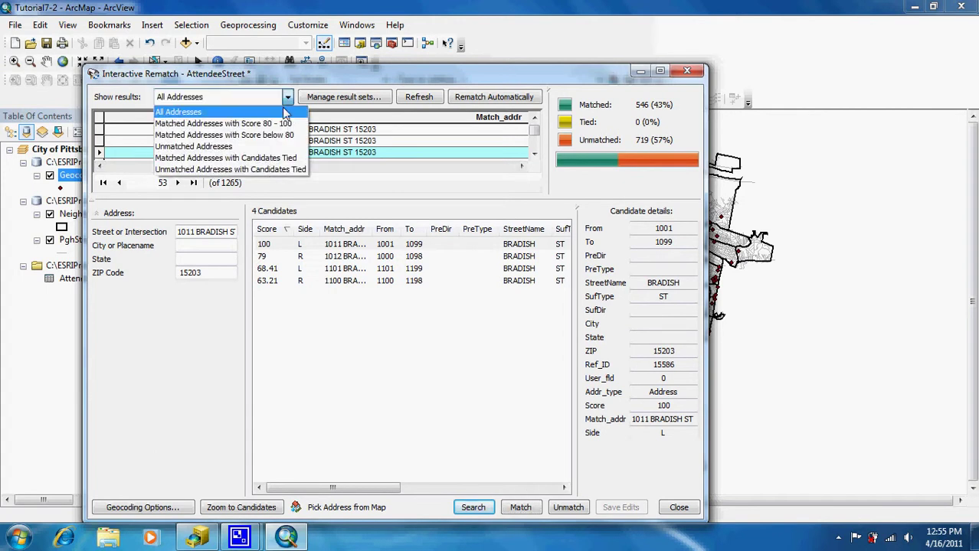
{"action": "left_click", "coordinate": [268, 147]}
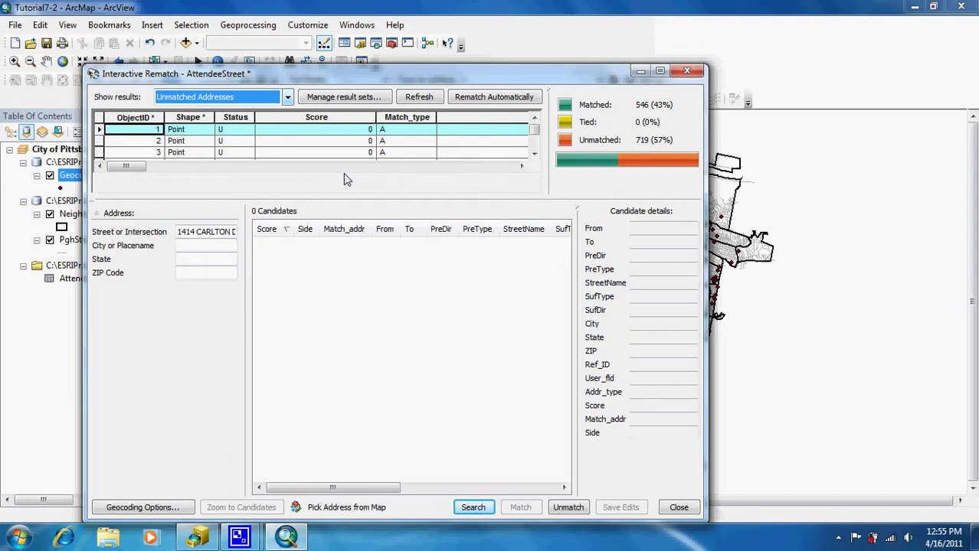
Sort unmatched records by ObjectID ascending and select record 826, which has only ZIP 15221
{"action": "right_click", "coordinate": [134, 117]}
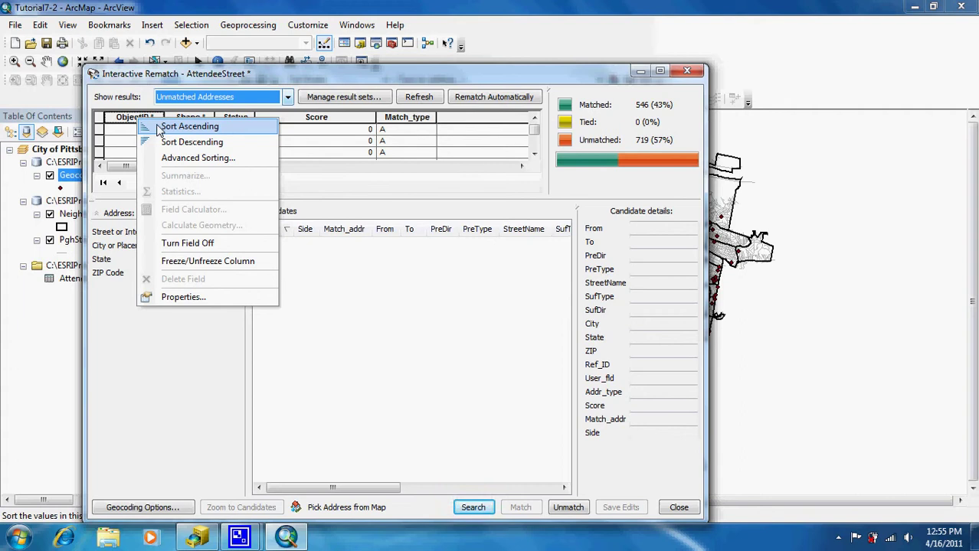
{"action": "left_click", "coordinate": [159, 128]}
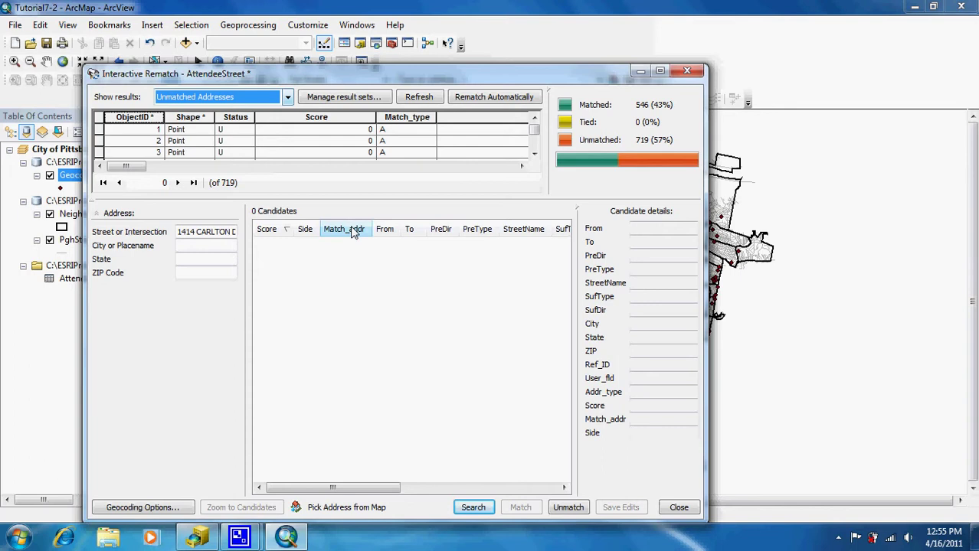
{"action": "scroll", "coordinate": [536, 148], "scroll_direction": "down", "scroll_amount": 3}
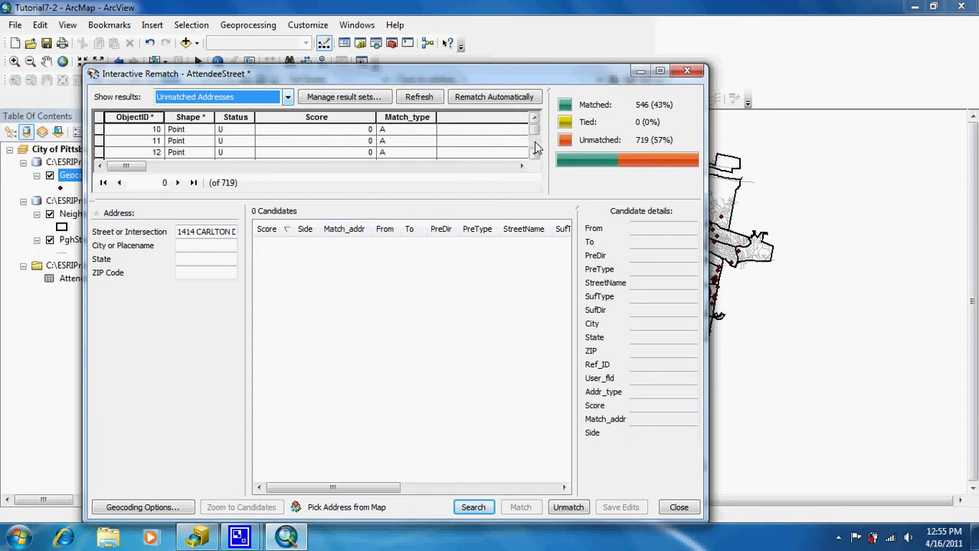
{"action": "mouse_move", "coordinate": [536, 148]}
{"action": "left_mouse_down"}
{"action": "mouse_move", "coordinate": [537, 138]}
{"action": "mouse_move", "coordinate": [537, 148]}
{"action": "left_mouse_up"}
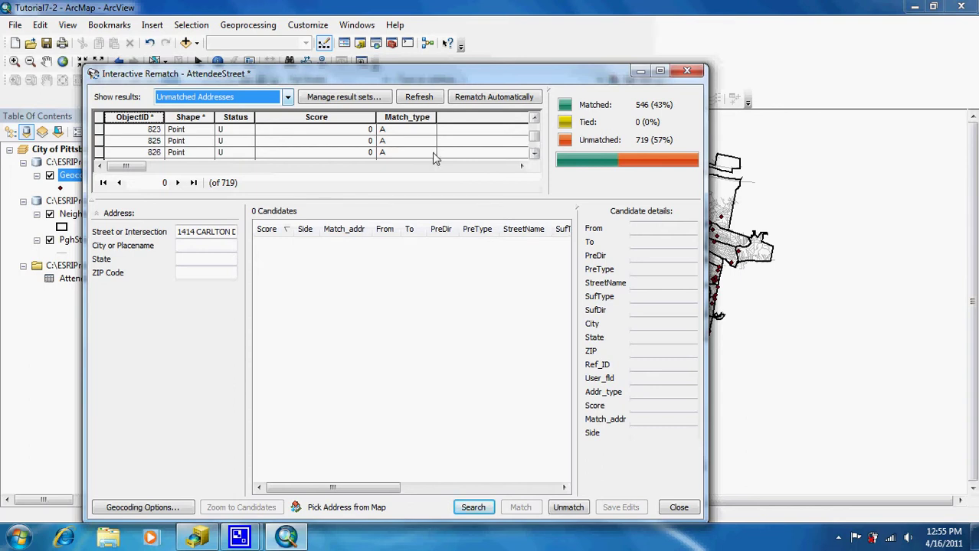
{"action": "left_click", "coordinate": [100, 153]}
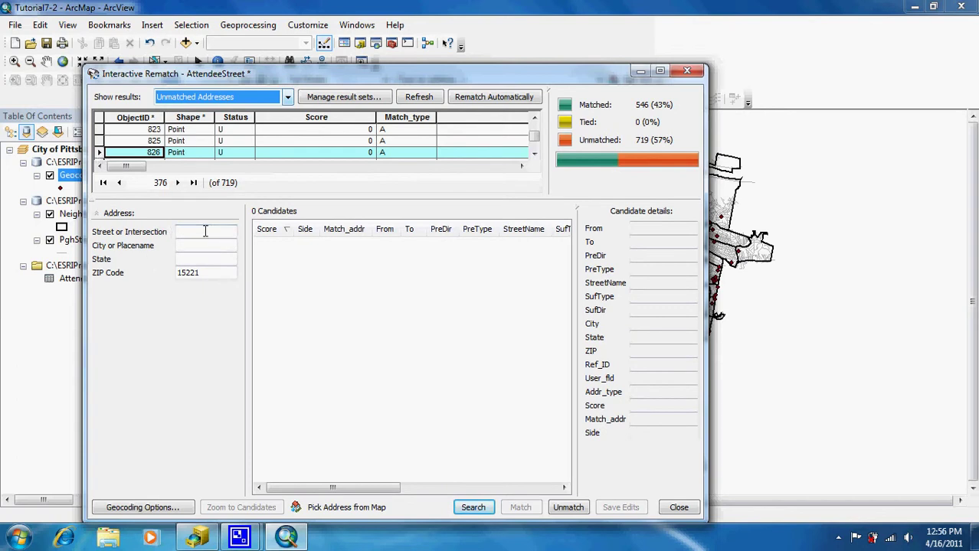
{"action": "left_click_drag", "start_coordinate": [130, 166], "coordinate": [432, 167]}
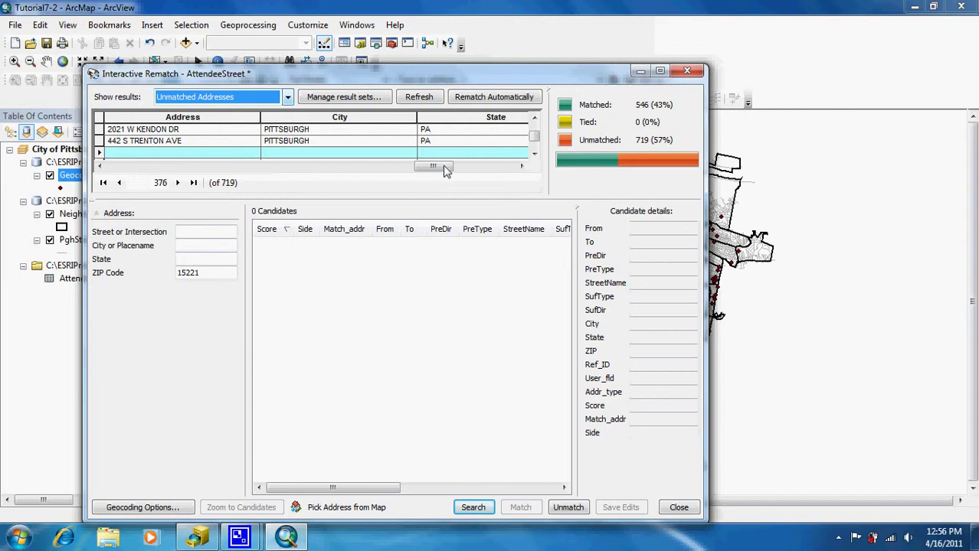
Zoom the map into an area near the city's eastern edge, then restore the rematch dialog
{"action": "left_click", "coordinate": [640, 71]}
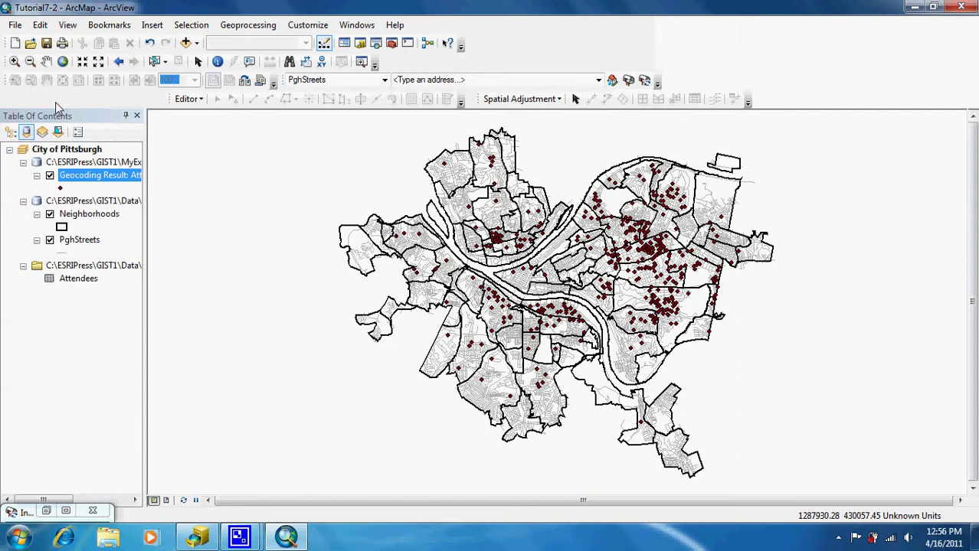
{"action": "left_click", "coordinate": [13, 62]}
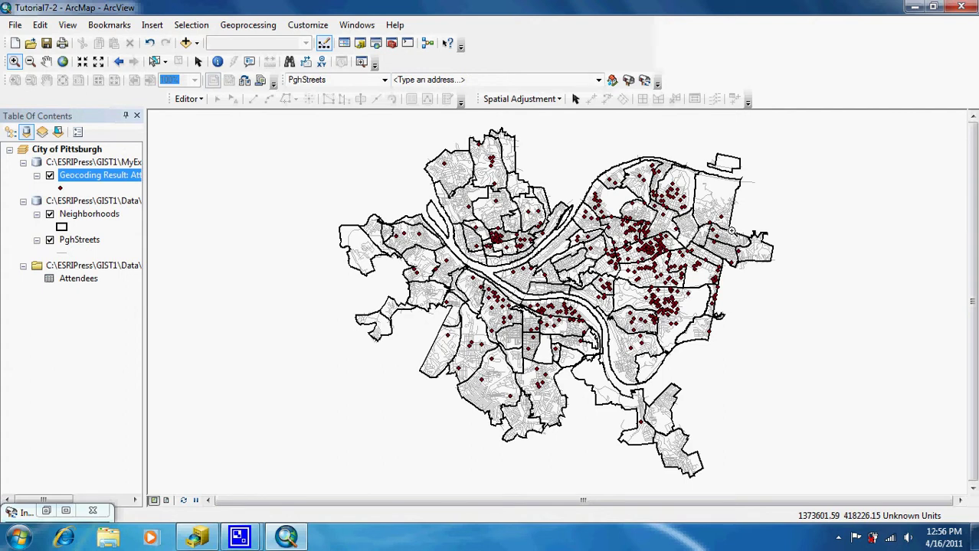
{"action": "left_click_drag", "start_coordinate": [731, 232], "coordinate": [781, 281]}
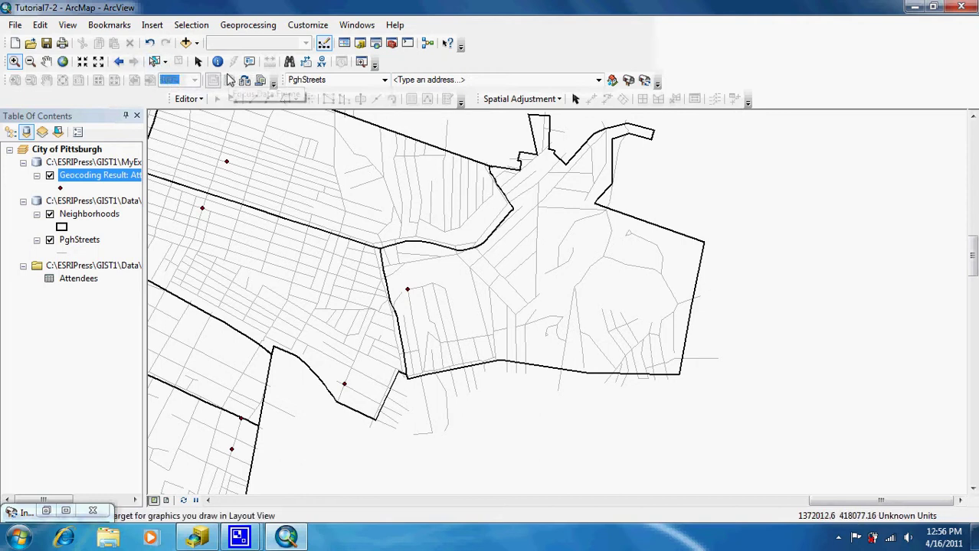
{"action": "left_click", "coordinate": [198, 62]}
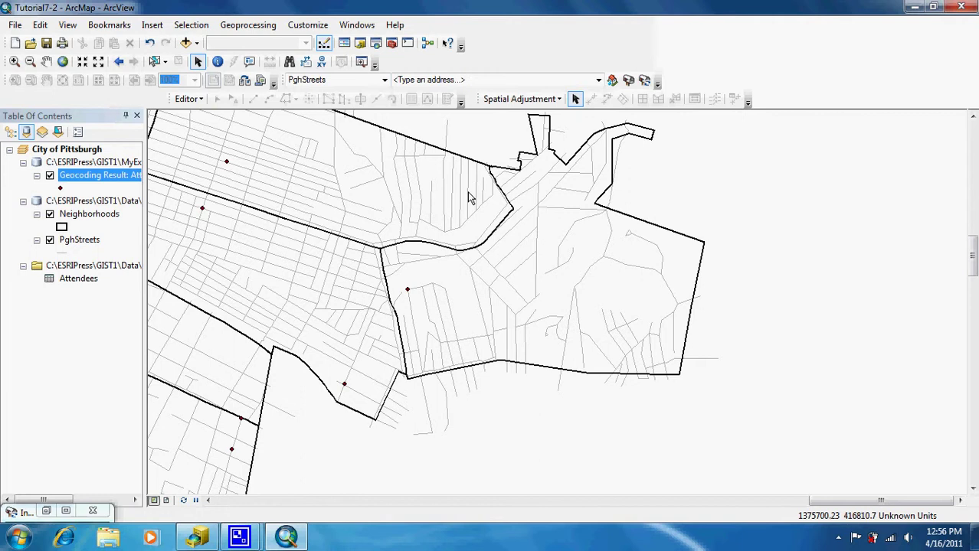
{"action": "left_click", "coordinate": [47, 511]}
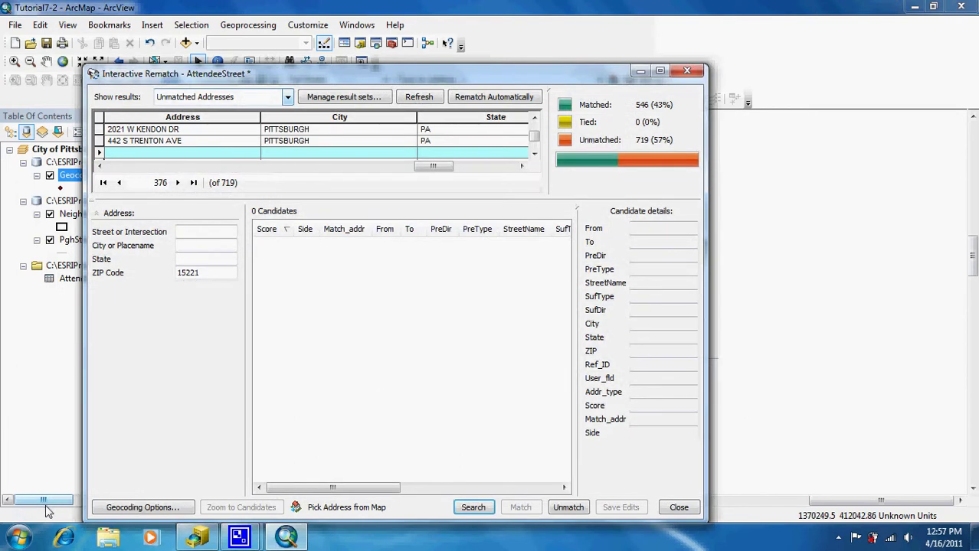
Match record 826 to a location picked on the map, giving 547 matched and 718 unmatched
{"action": "left_click", "coordinate": [325, 510]}
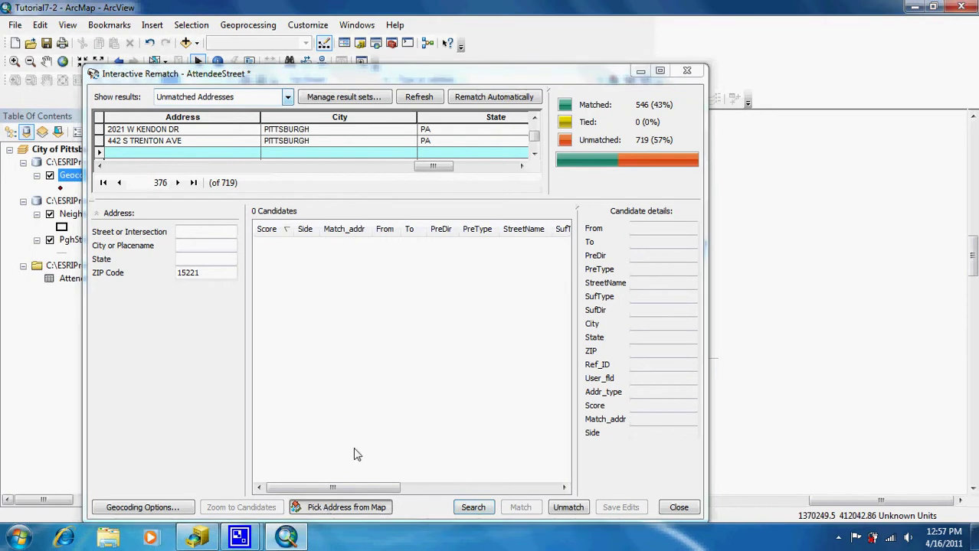
{"action": "left_click", "coordinate": [641, 72]}
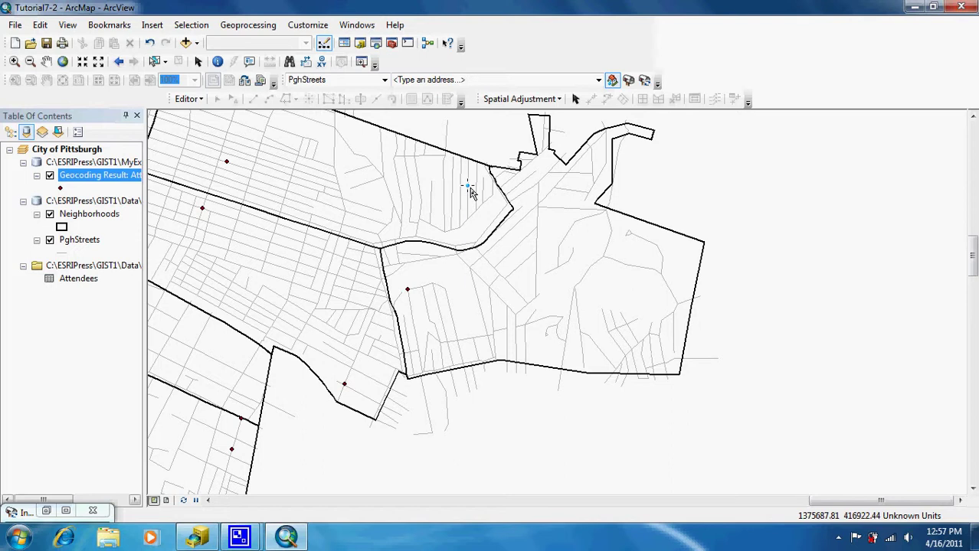
{"action": "right_click", "coordinate": [469, 189]}
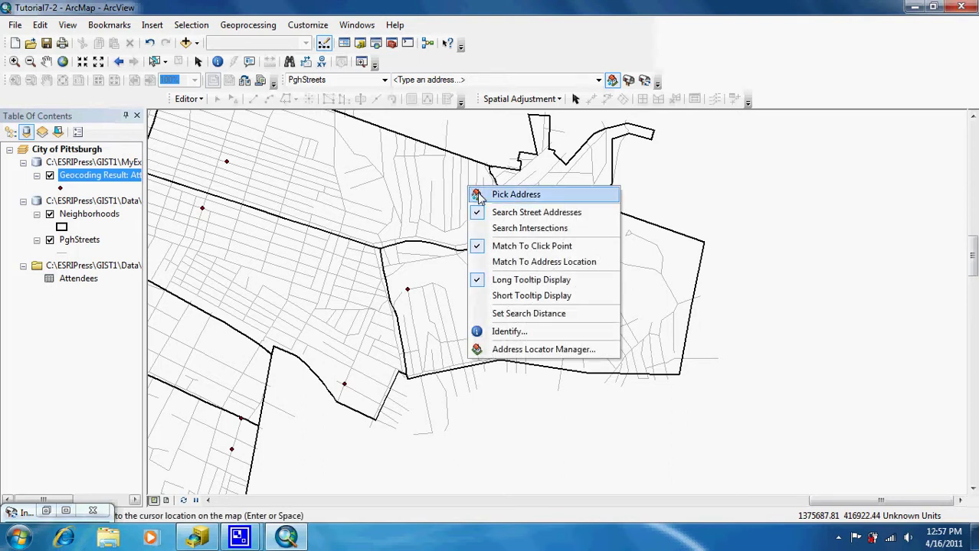
{"action": "left_click", "coordinate": [481, 196]}
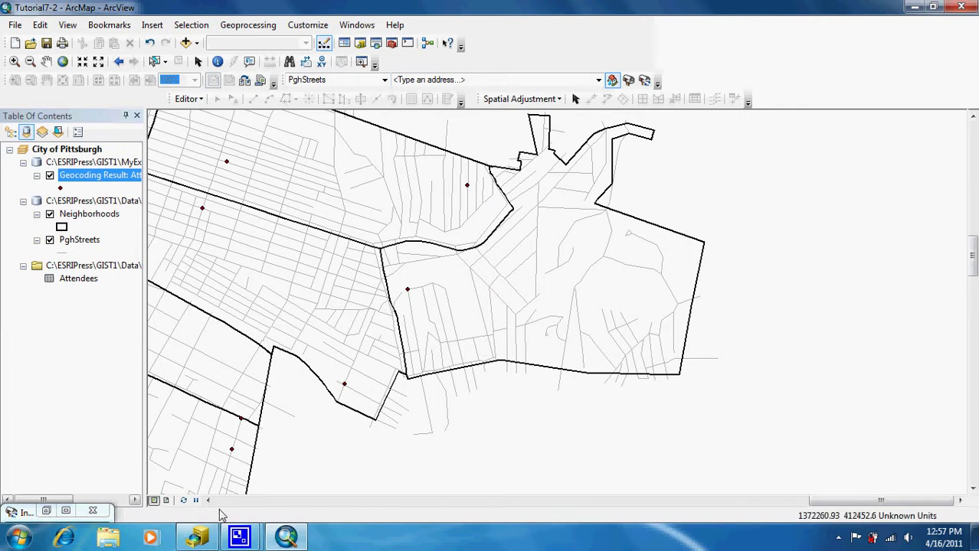
{"action": "left_click", "coordinate": [46, 513]}
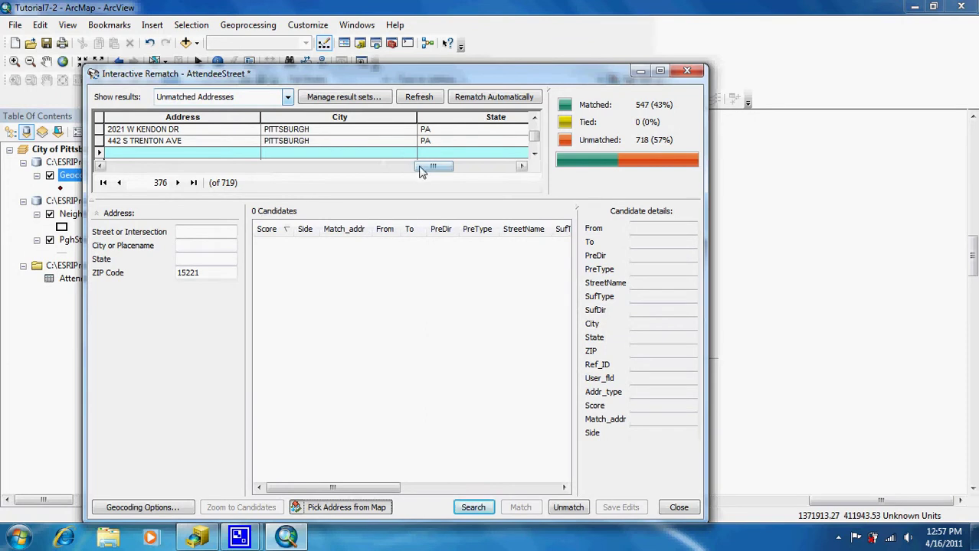
{"action": "left_click_drag", "start_coordinate": [421, 168], "coordinate": [192, 165]}
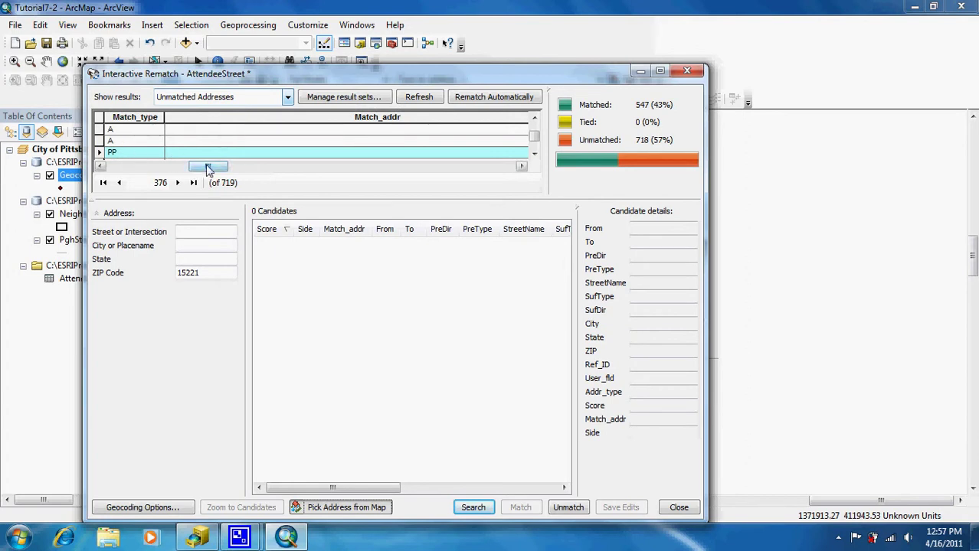
{"action": "left_click_drag", "start_coordinate": [208, 169], "coordinate": [145, 170]}
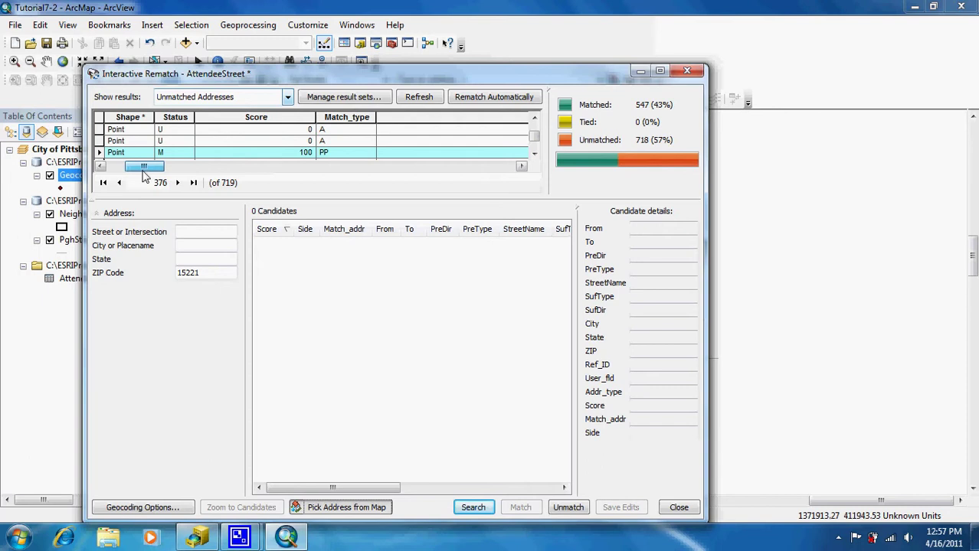